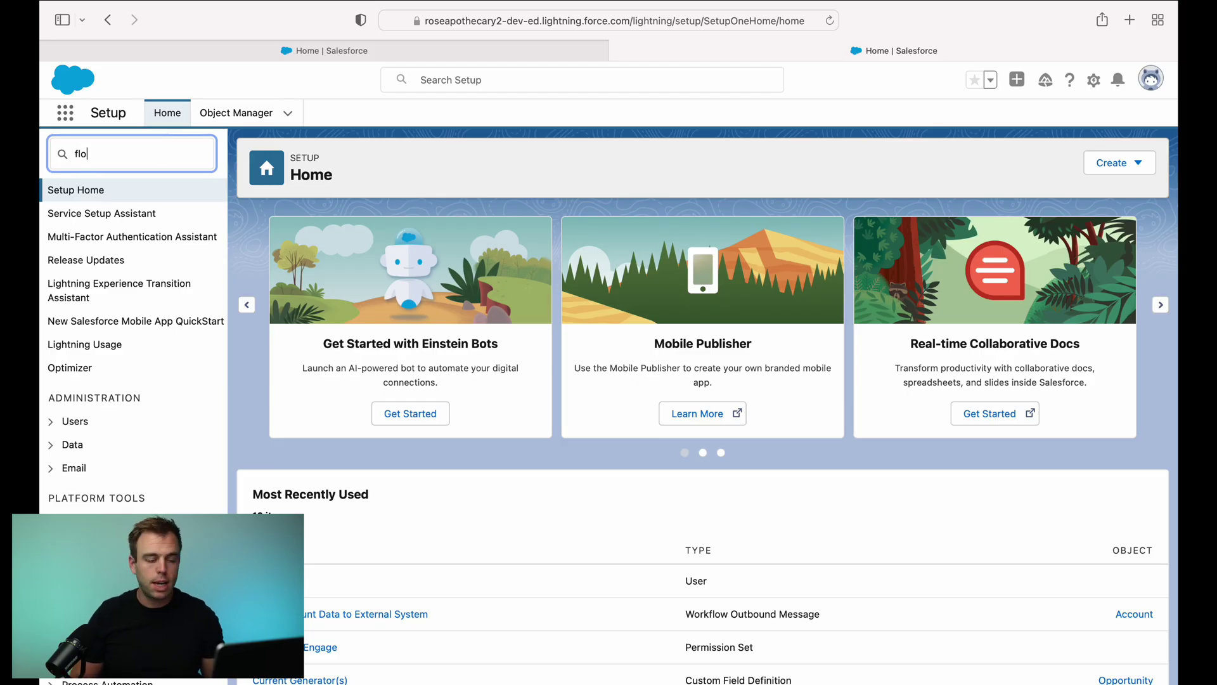
- Create a new Schedule-Triggered Flow from the Flows page found by filtering Quick Find for 'flow'
text(w)
click(103, 308)
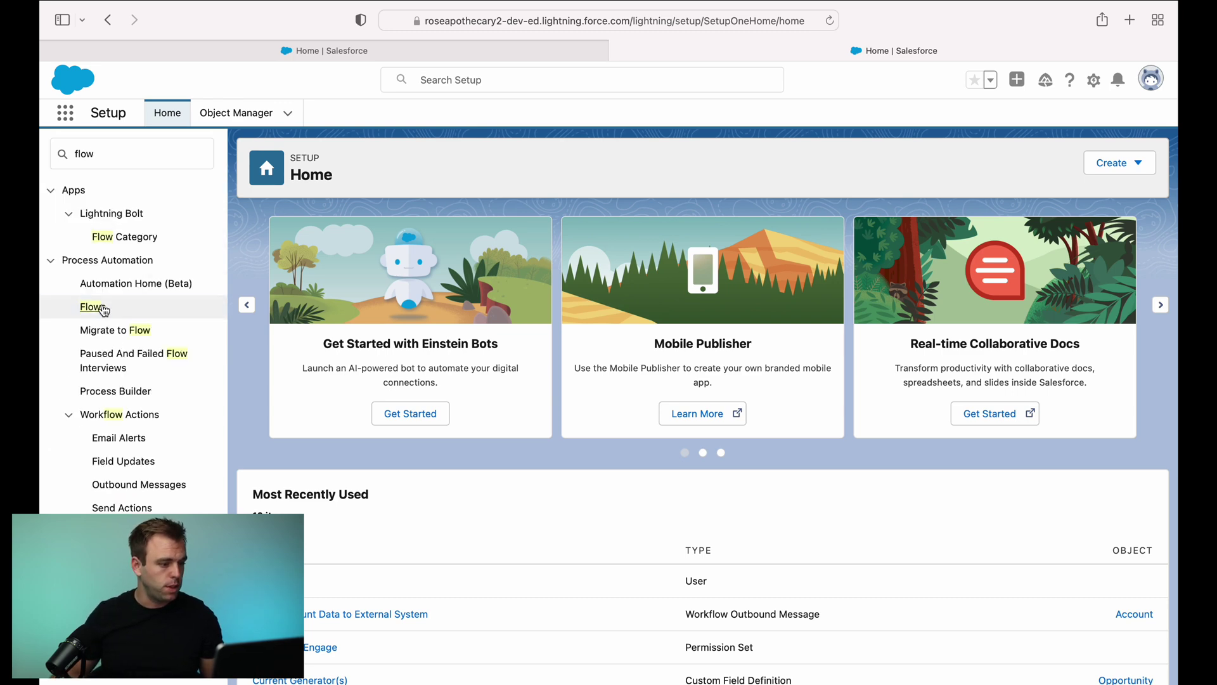
click(1126, 166)
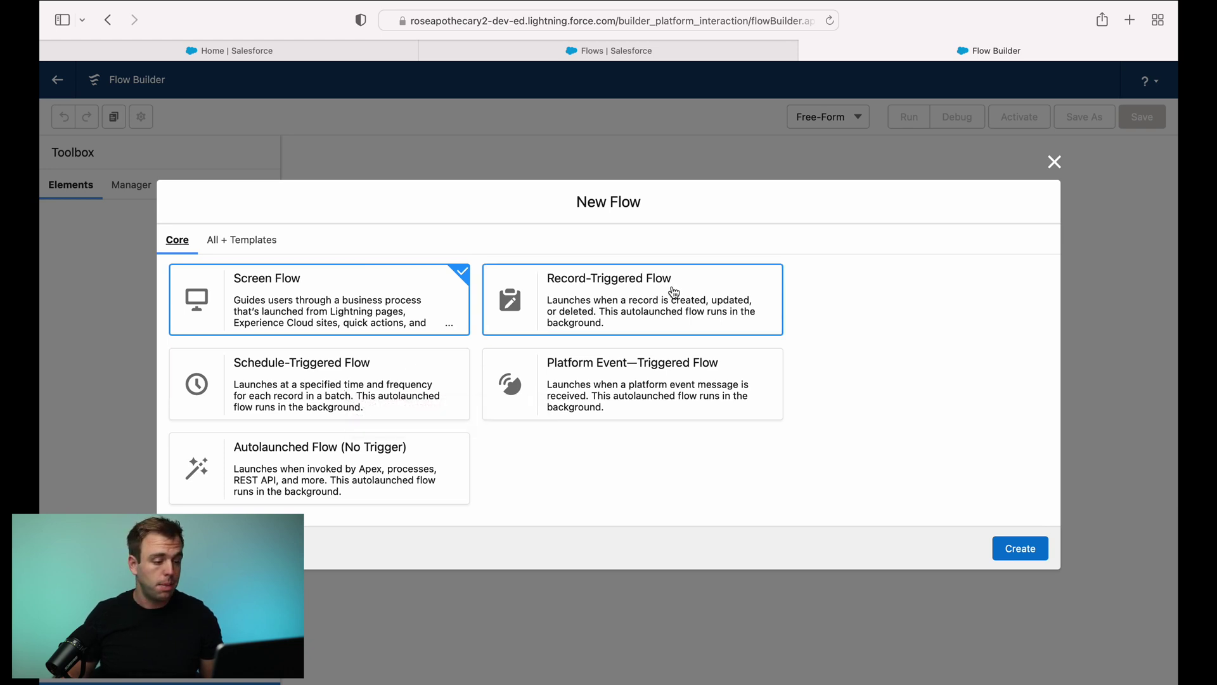
click(397, 403)
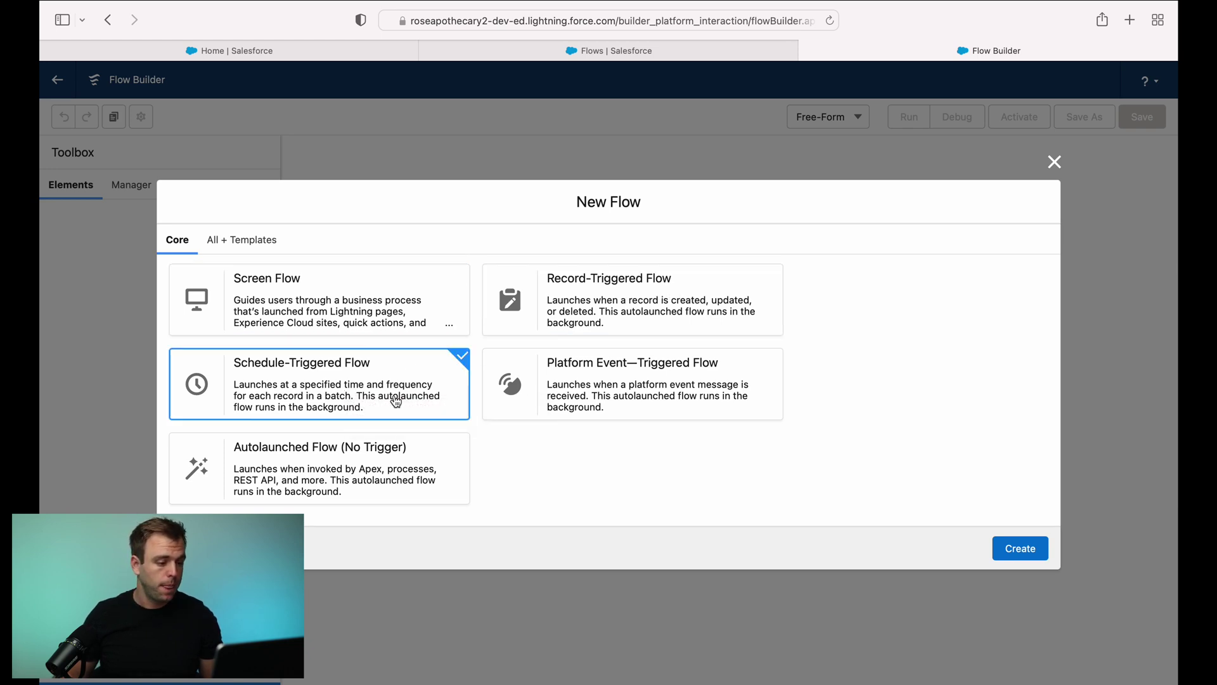
click(1020, 547)
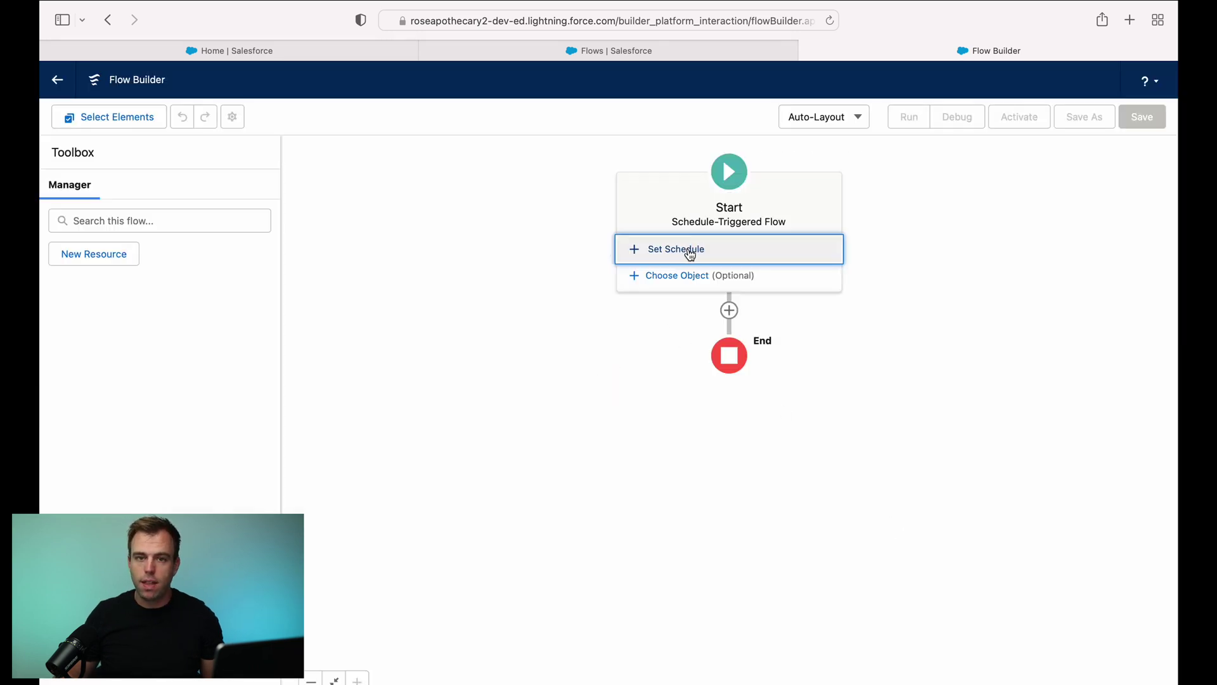
- Open Set Schedule and set Frequency to Daily, leaving Start Date and Time blank
click(690, 253)
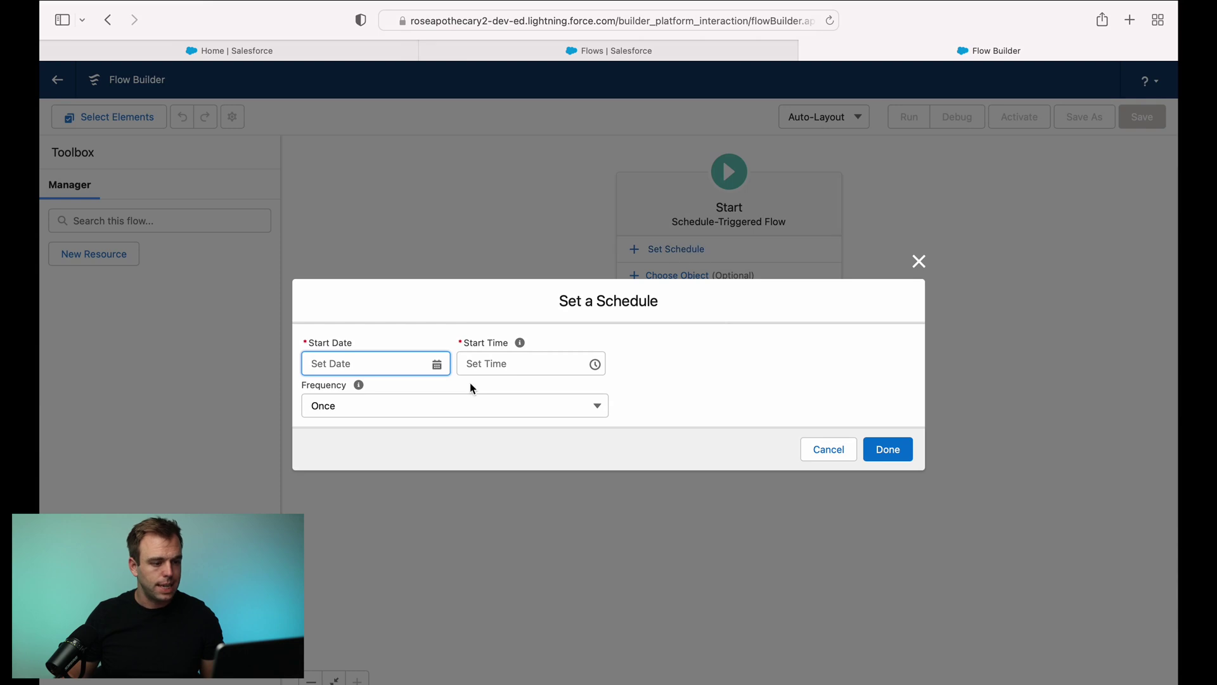
click(378, 365)
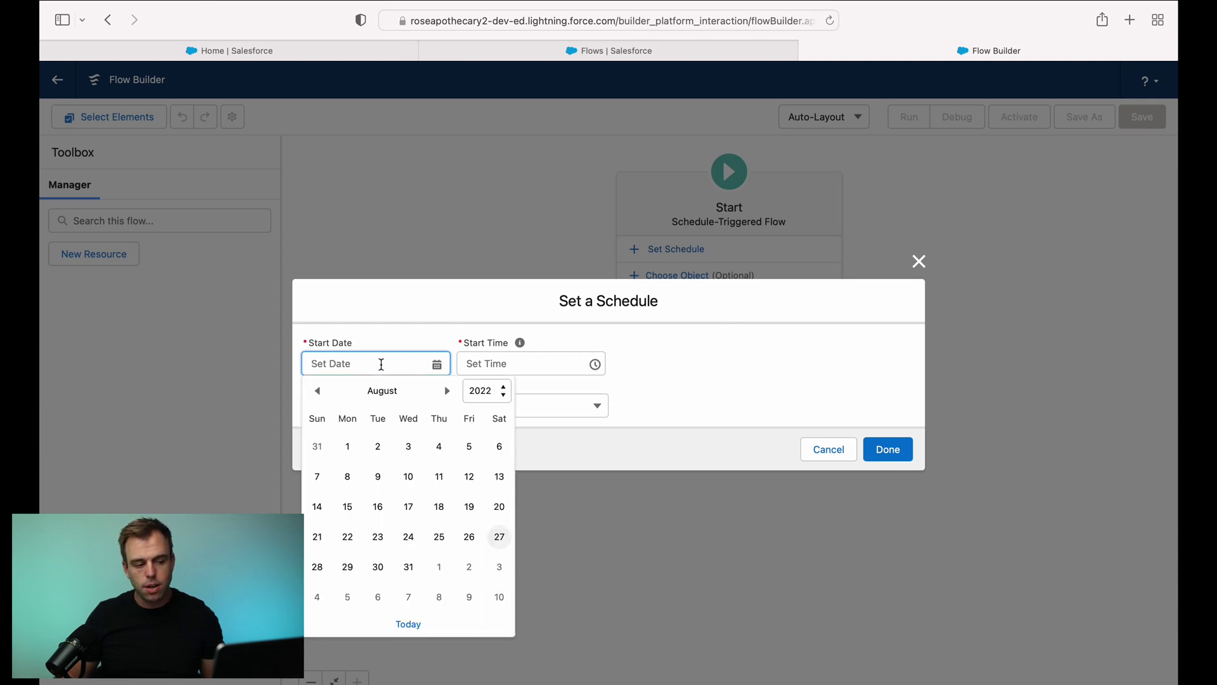
click(643, 355)
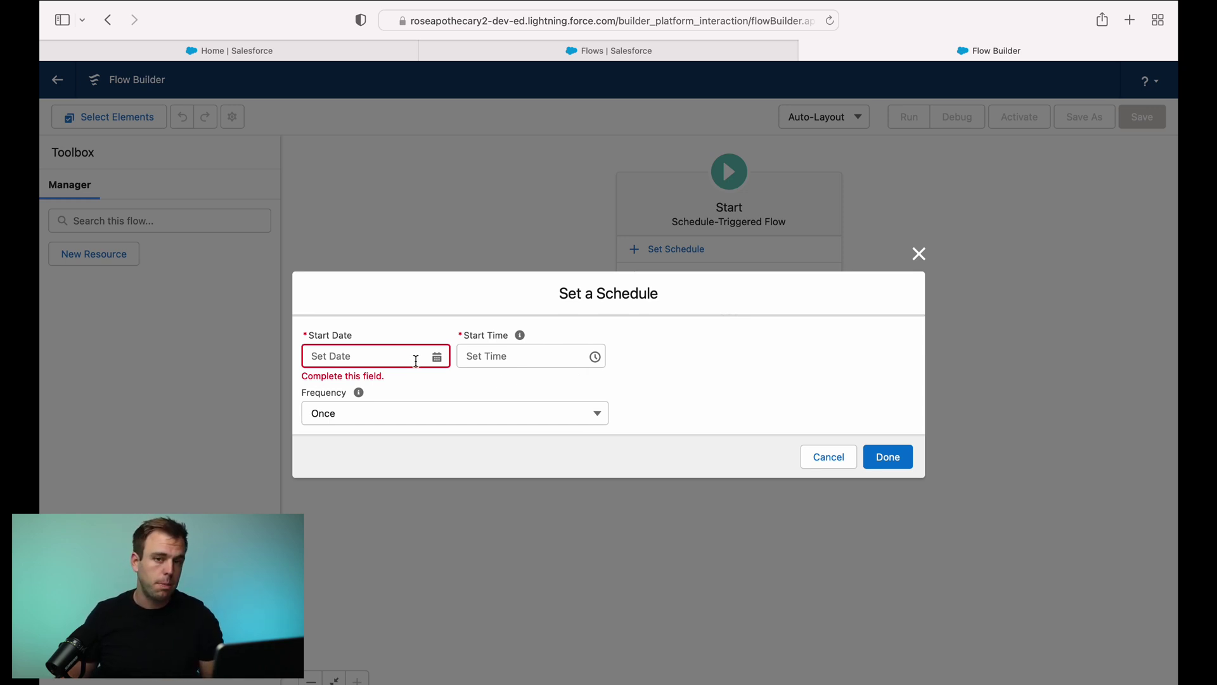
click(423, 413)
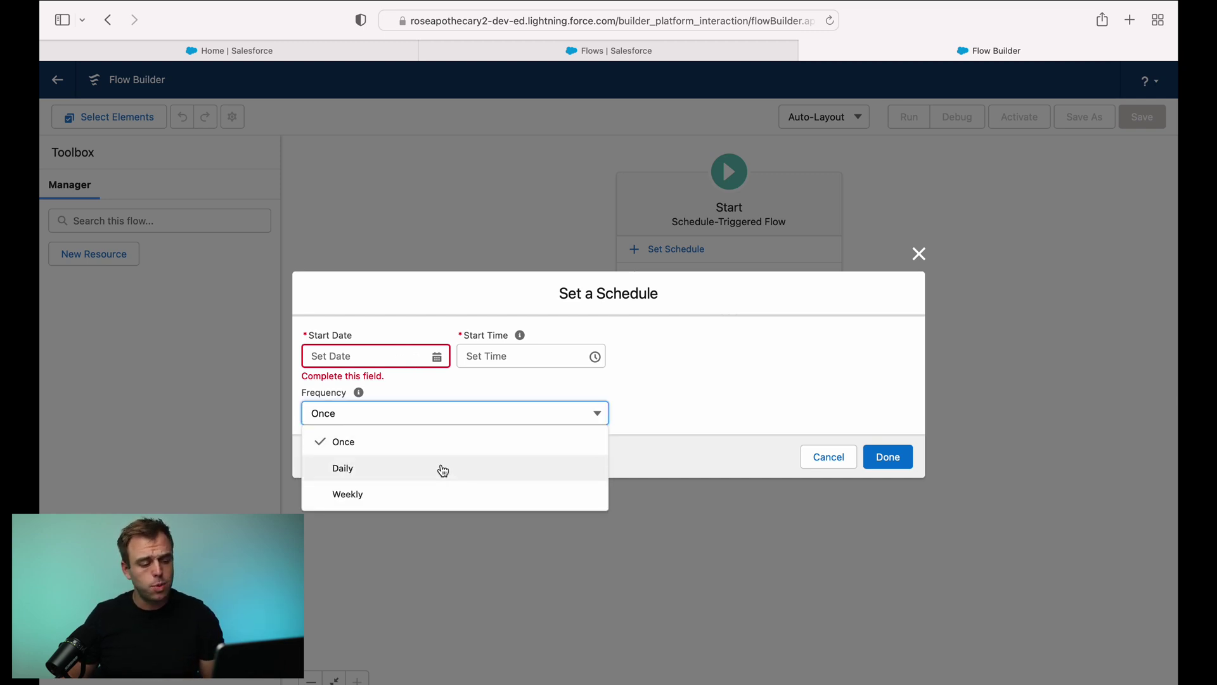
click(442, 495)
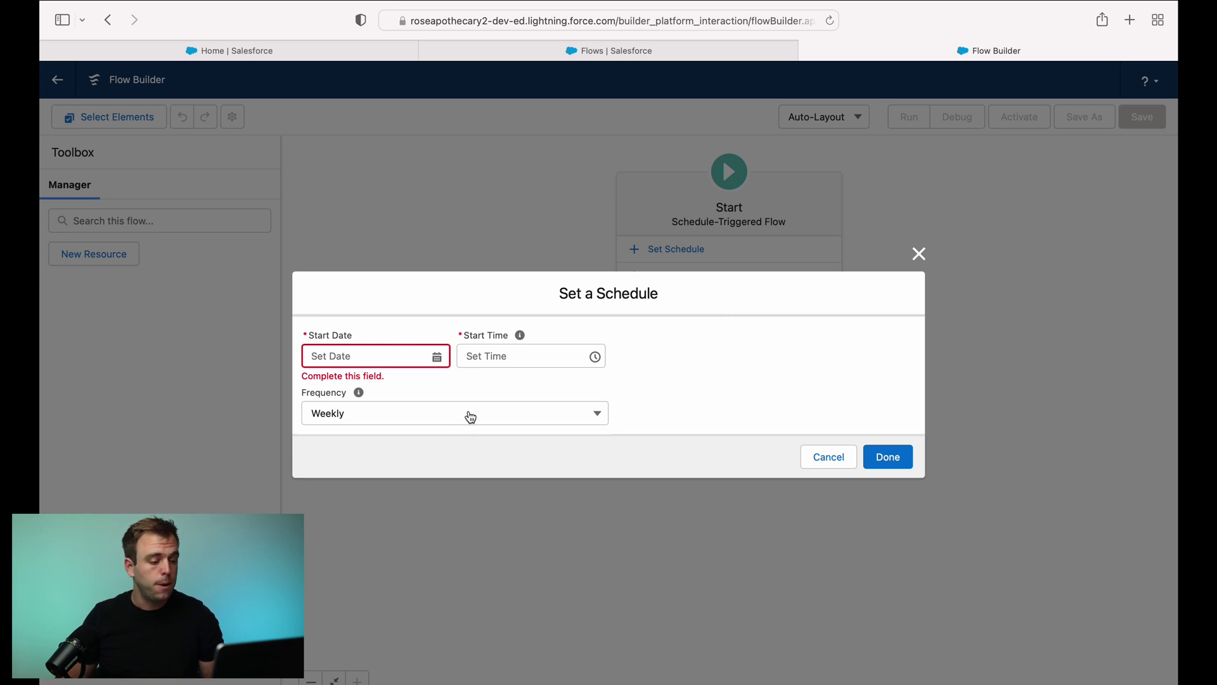
click(467, 416)
click(424, 474)
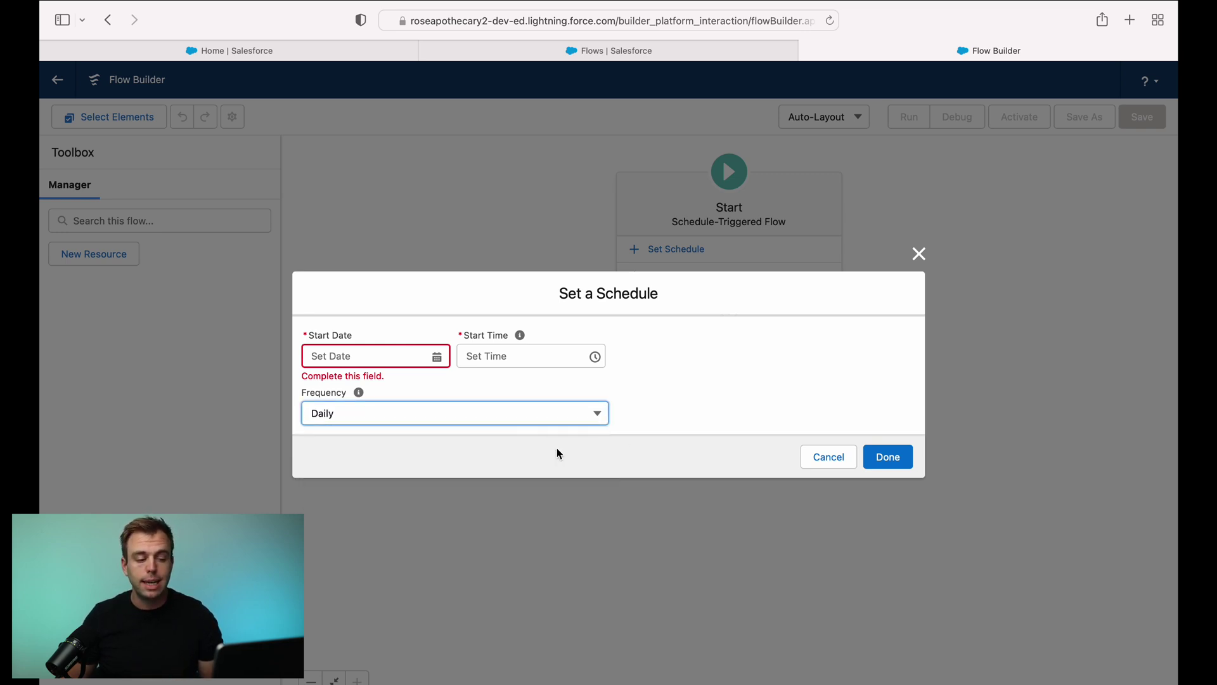
click(557, 447)
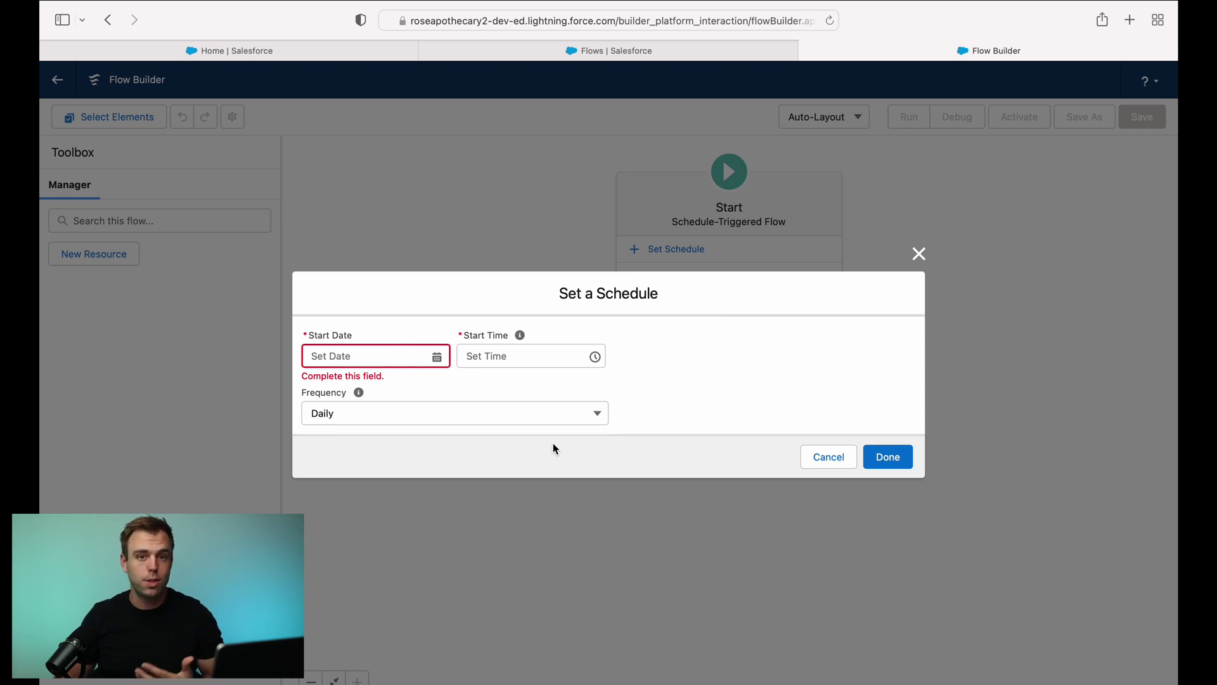
- Close the Set a Schedule dialog without saving any schedule
key(Escape)
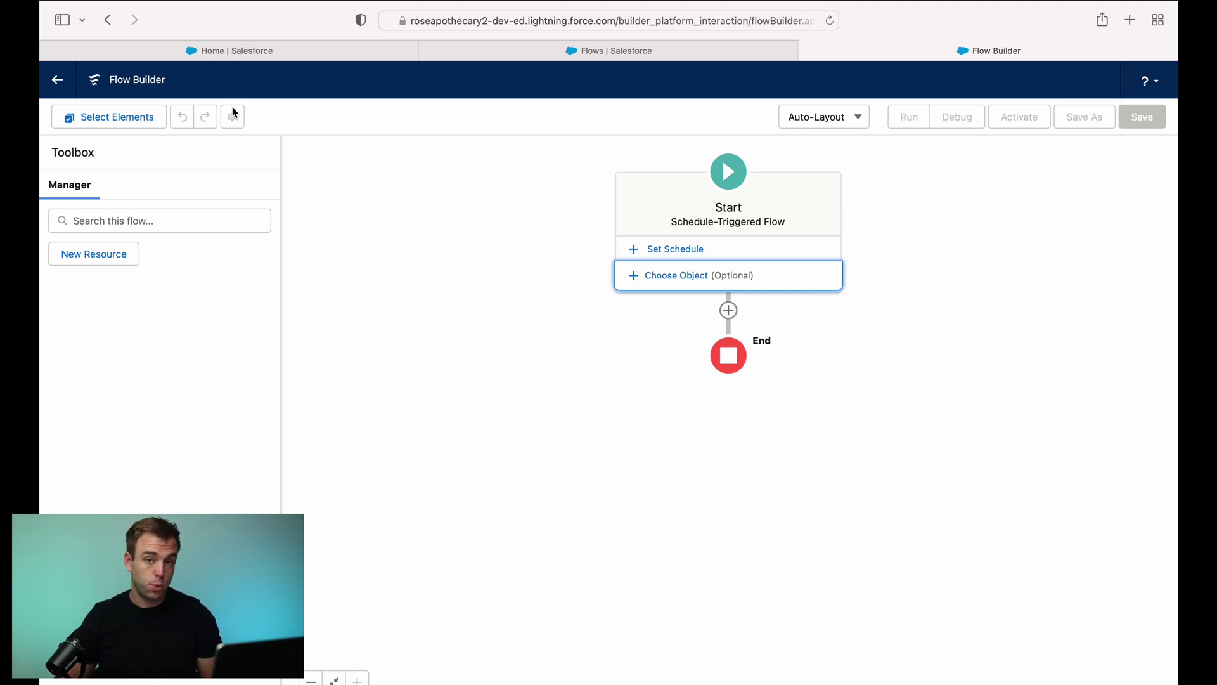
- Back on the Flows list, start a new Record-Triggered Flow instead
click(57, 79)
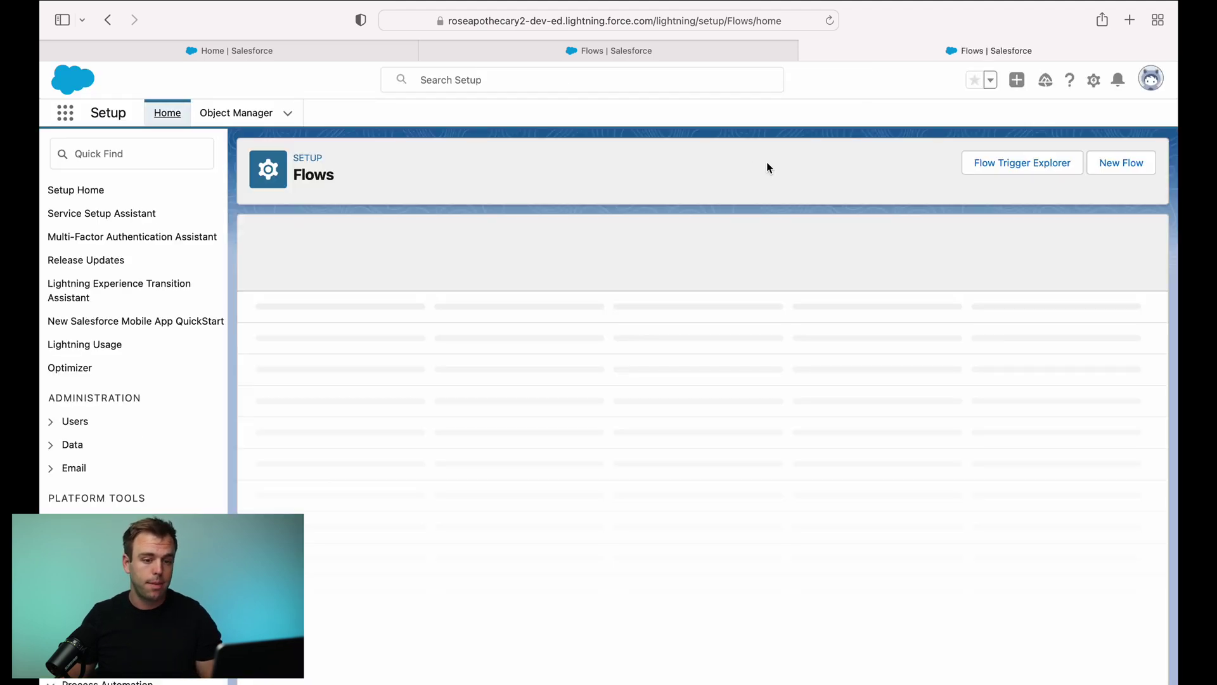
click(1126, 164)
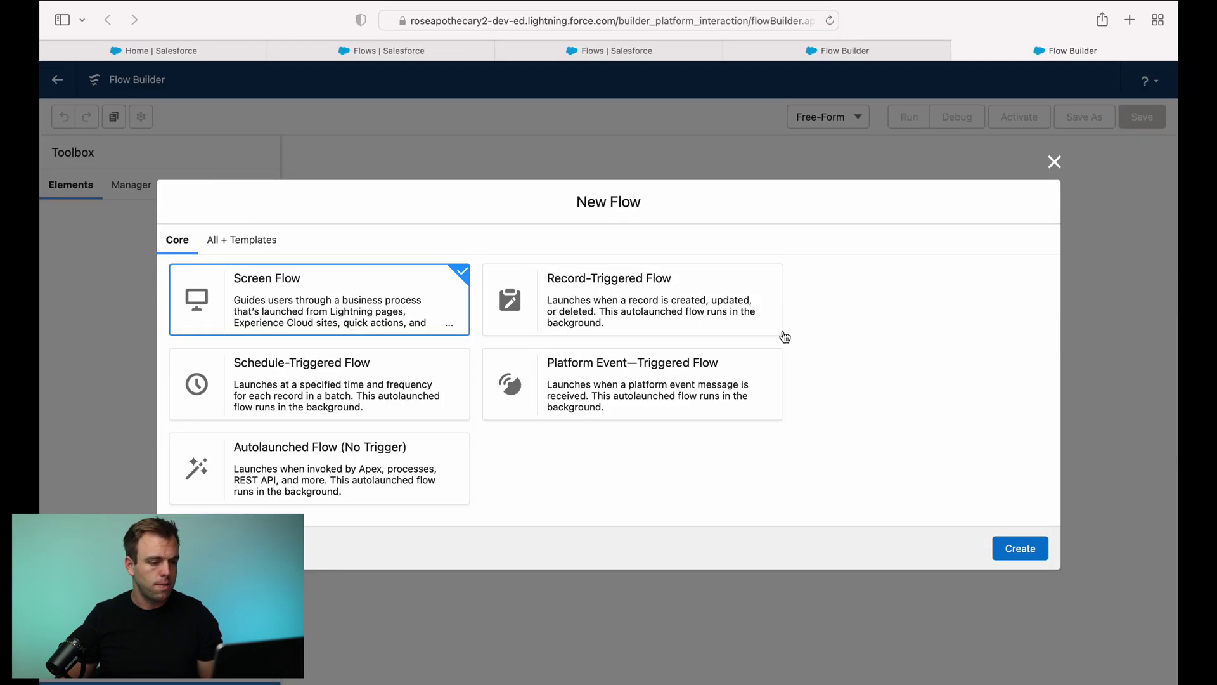
double_click(560, 284)
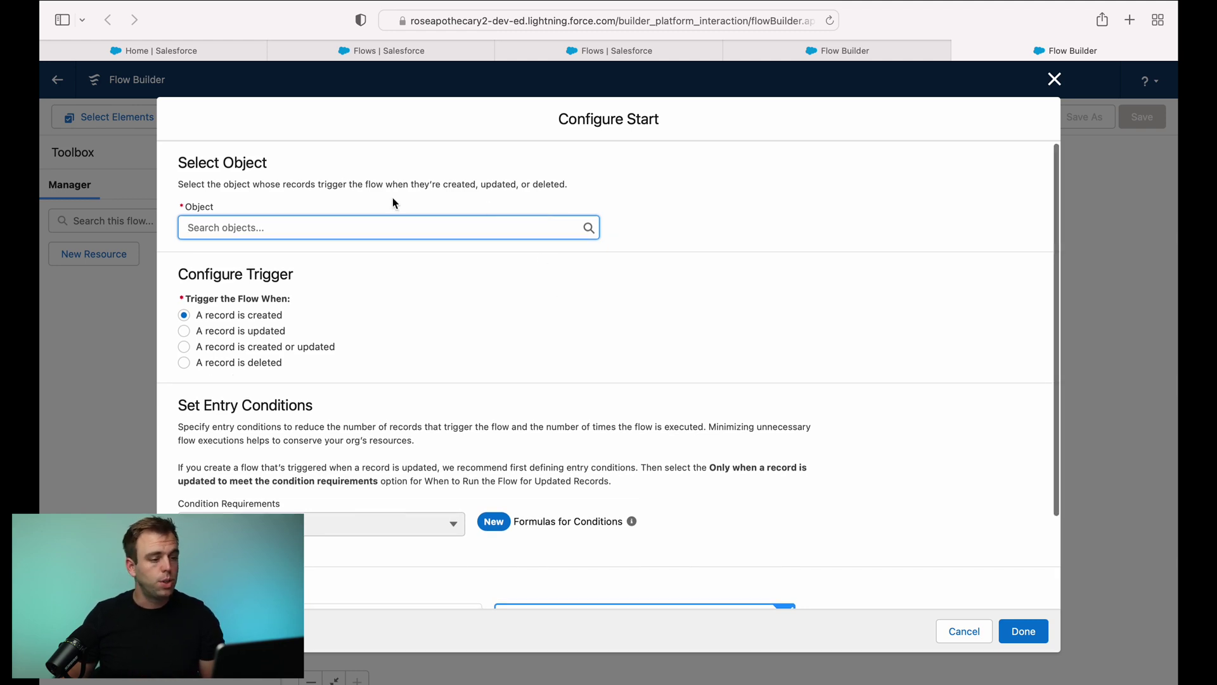
- Trigger the flow on Account creation, optimized for Actions and Related Records
scroll(541, 275, down, 1)
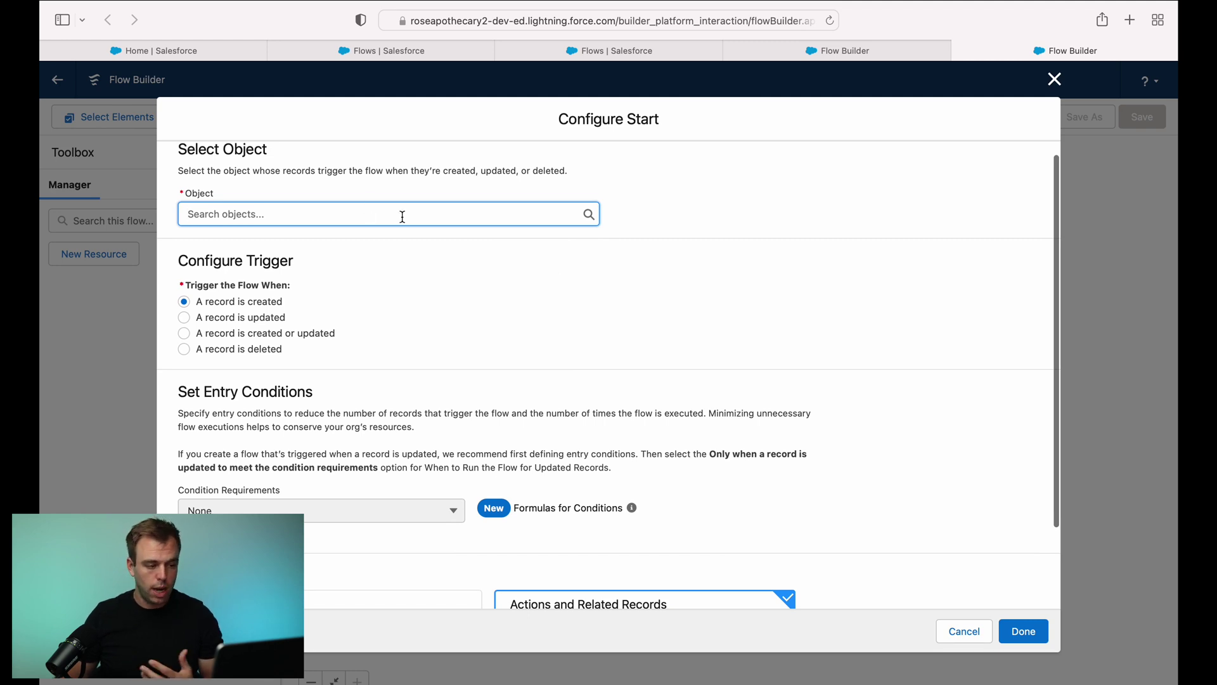
scroll(416, 315, down, 2)
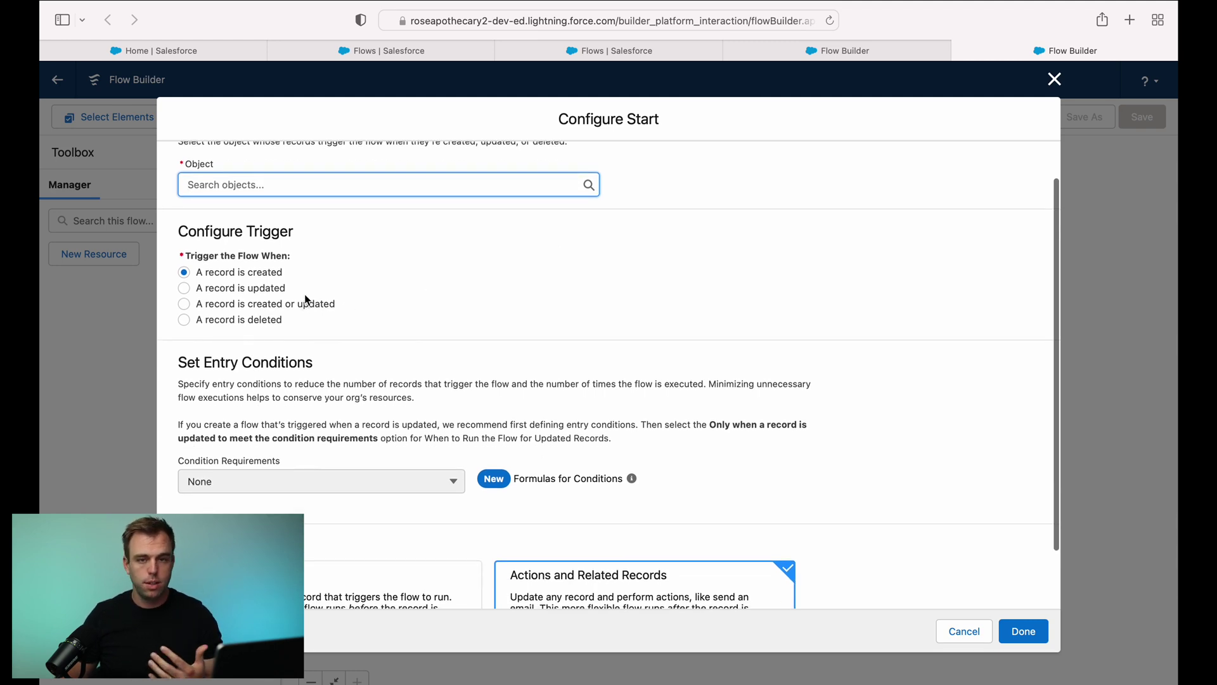
scroll(307, 300, down, 4)
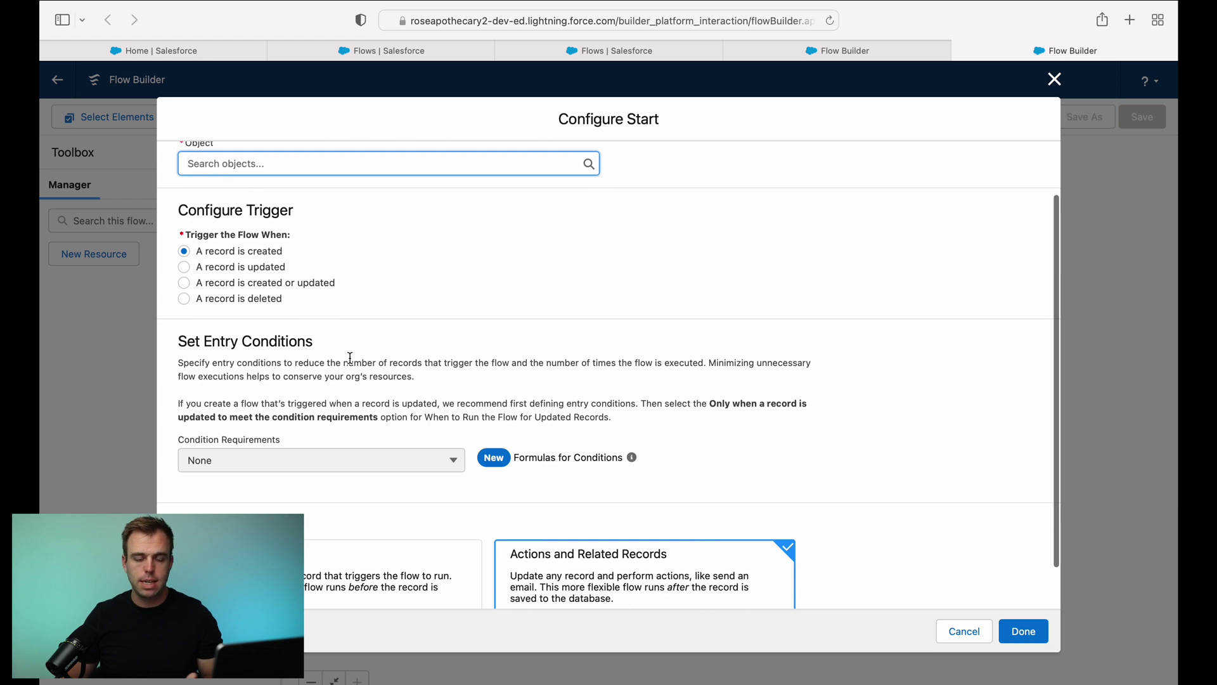
text(acc)
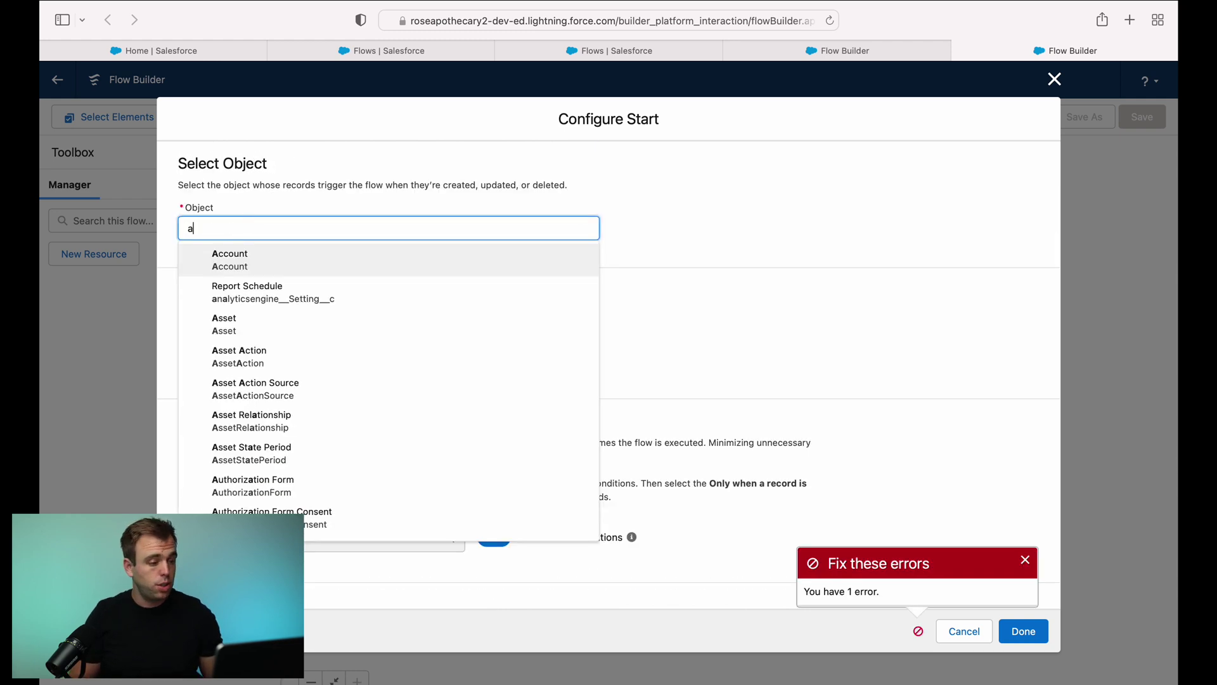
click(329, 256)
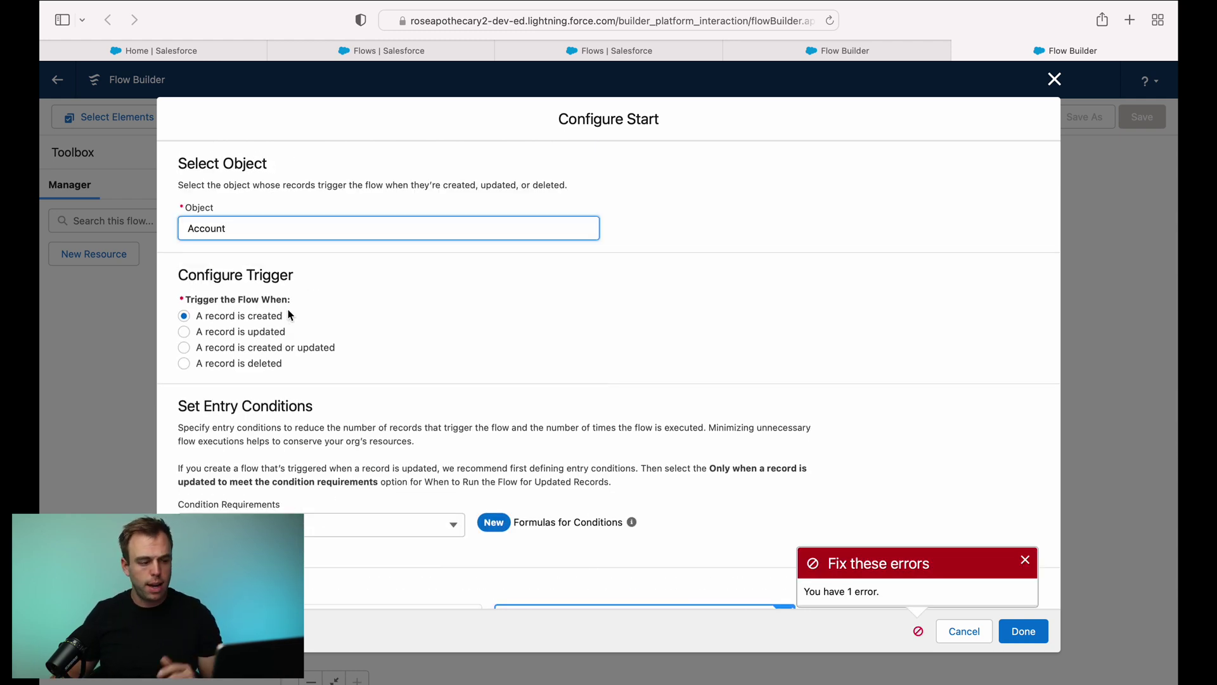
scroll(395, 339, down, 5)
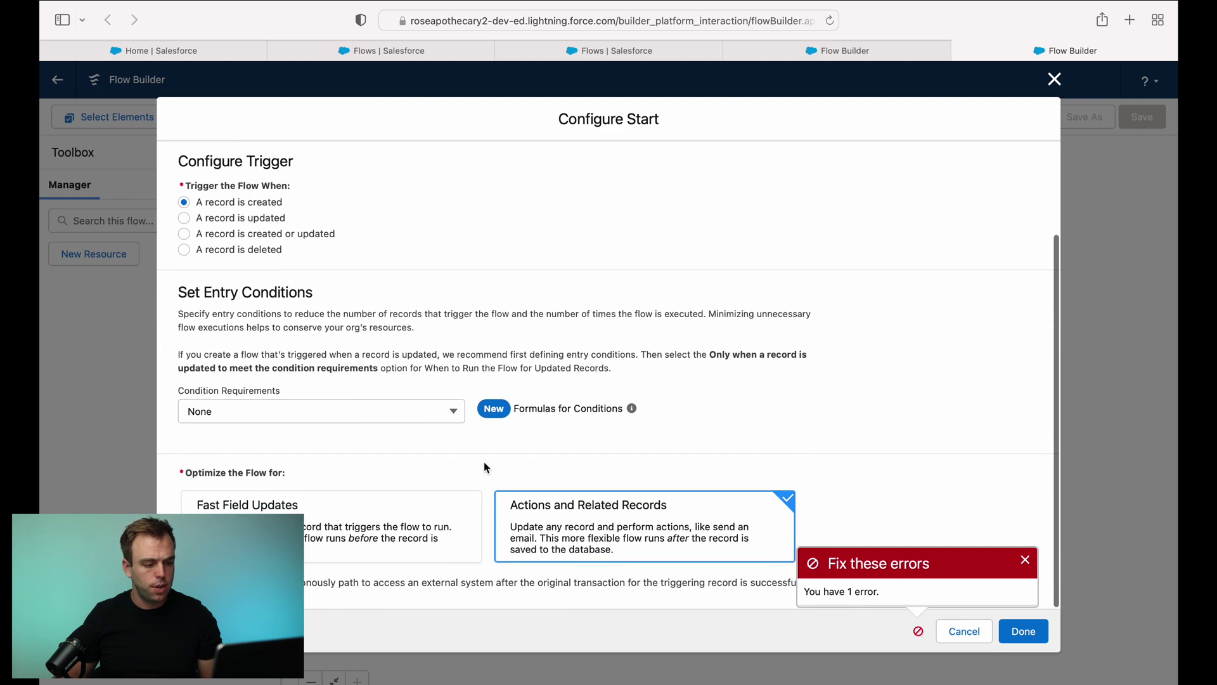
click(1023, 633)
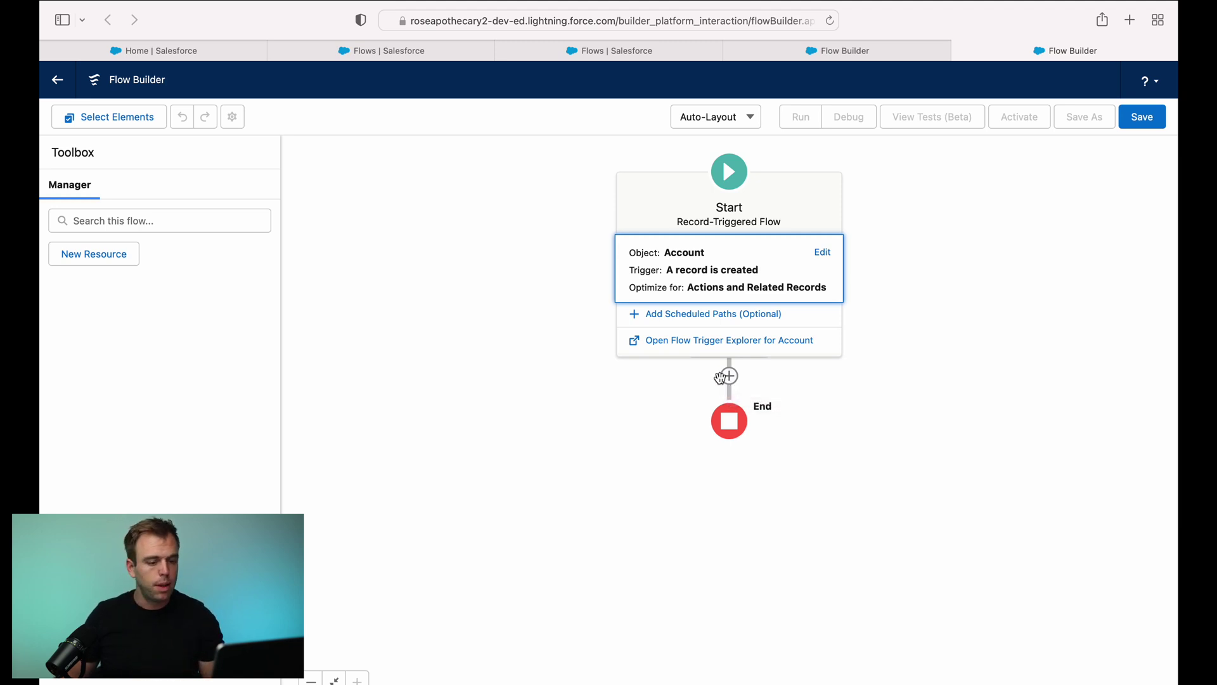
- Add Scheduled Paths on the Start element to get a blank New Scheduled Path
click(693, 320)
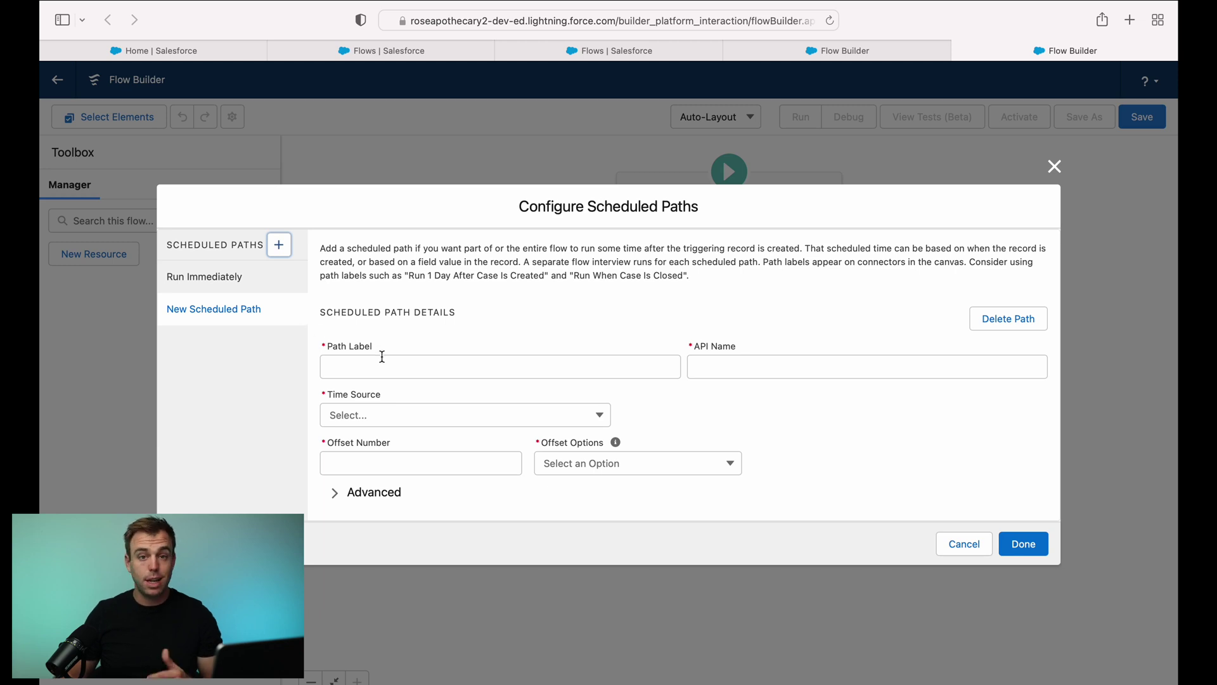
- Label the new scheduled path '1 Week Later' and show its Time Source options
click(381, 358)
text(1 )
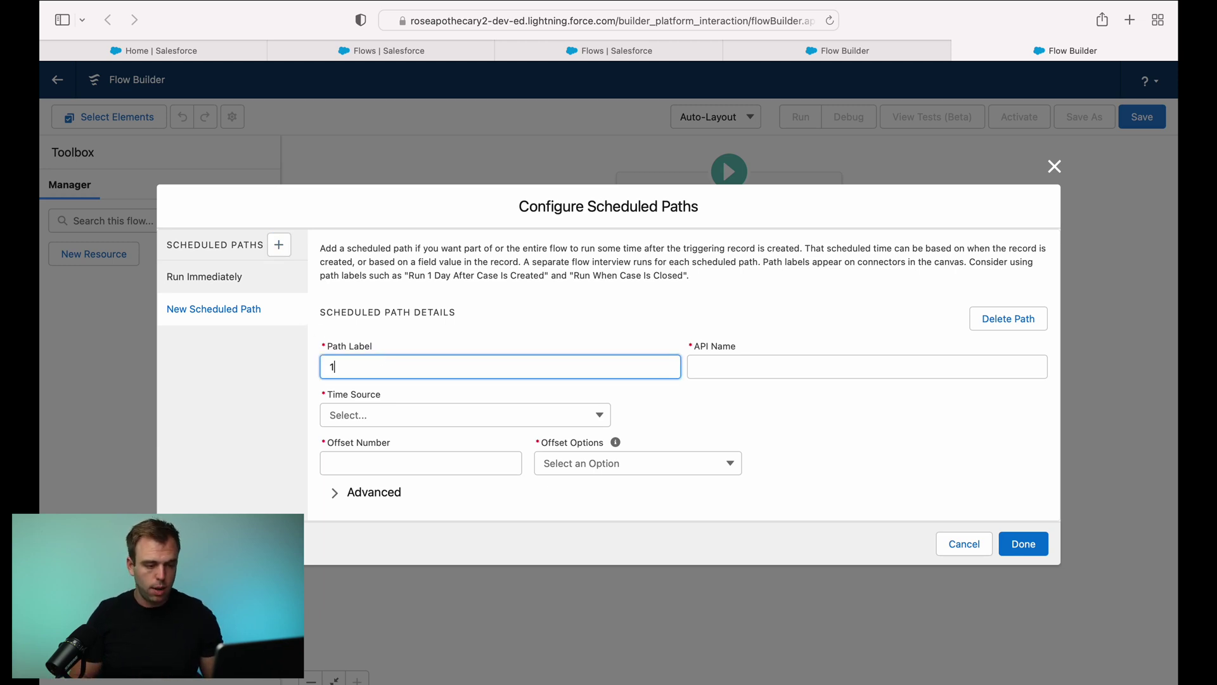
text(Week Later)
click(463, 415)
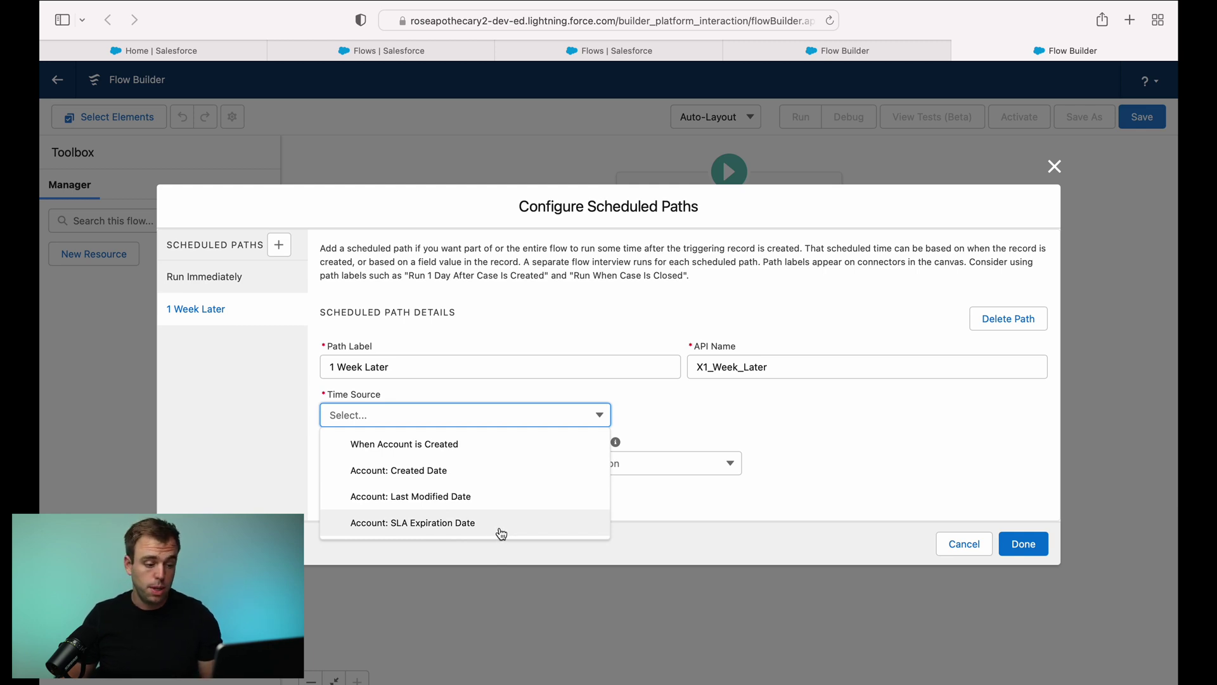
- Time the 1 Week Later path to run 7 Days After the Account is created
click(440, 445)
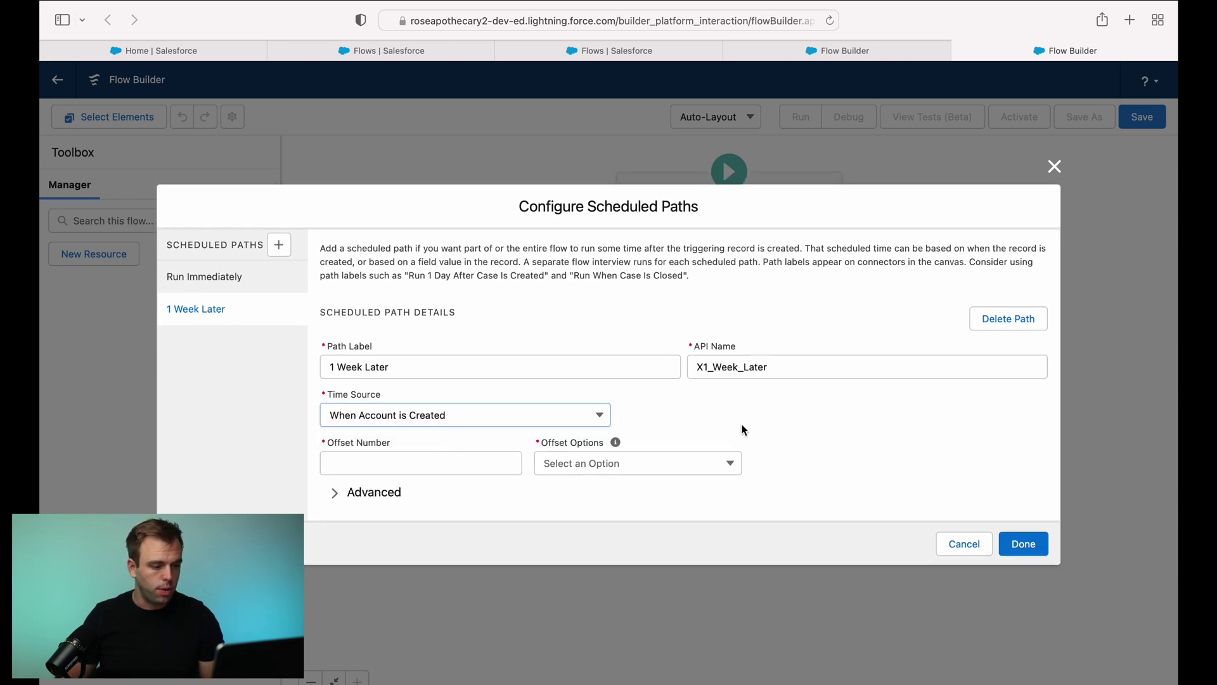
click(448, 459)
text(7)
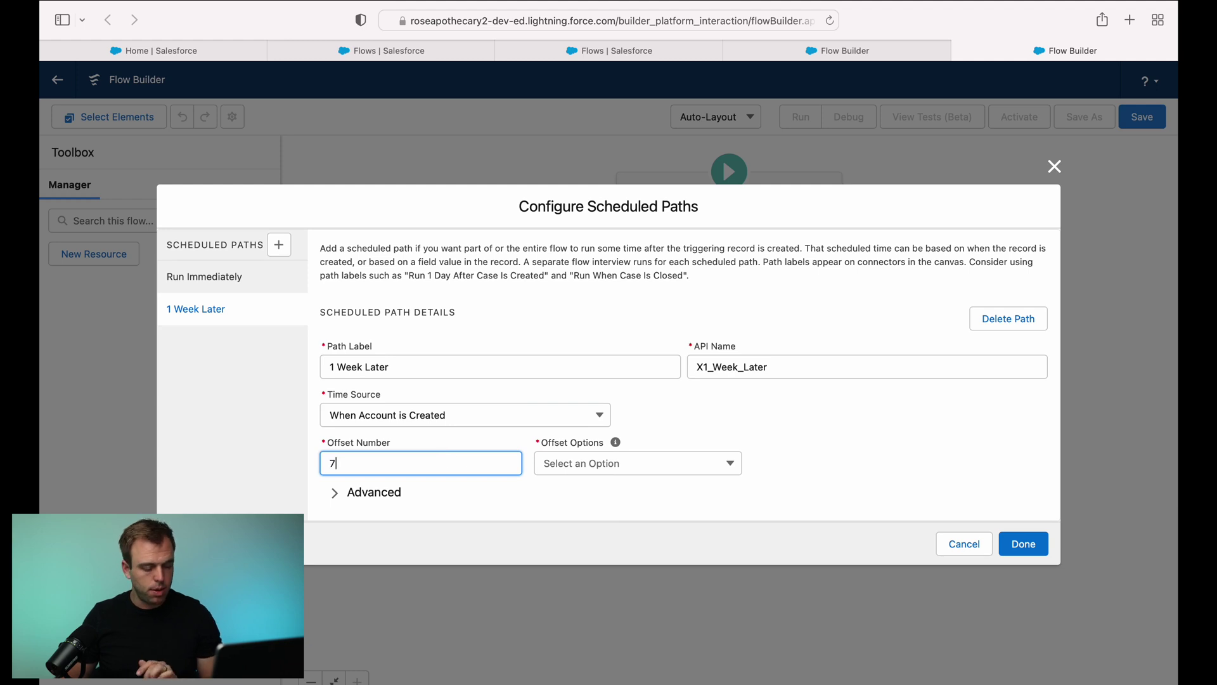
click(677, 466)
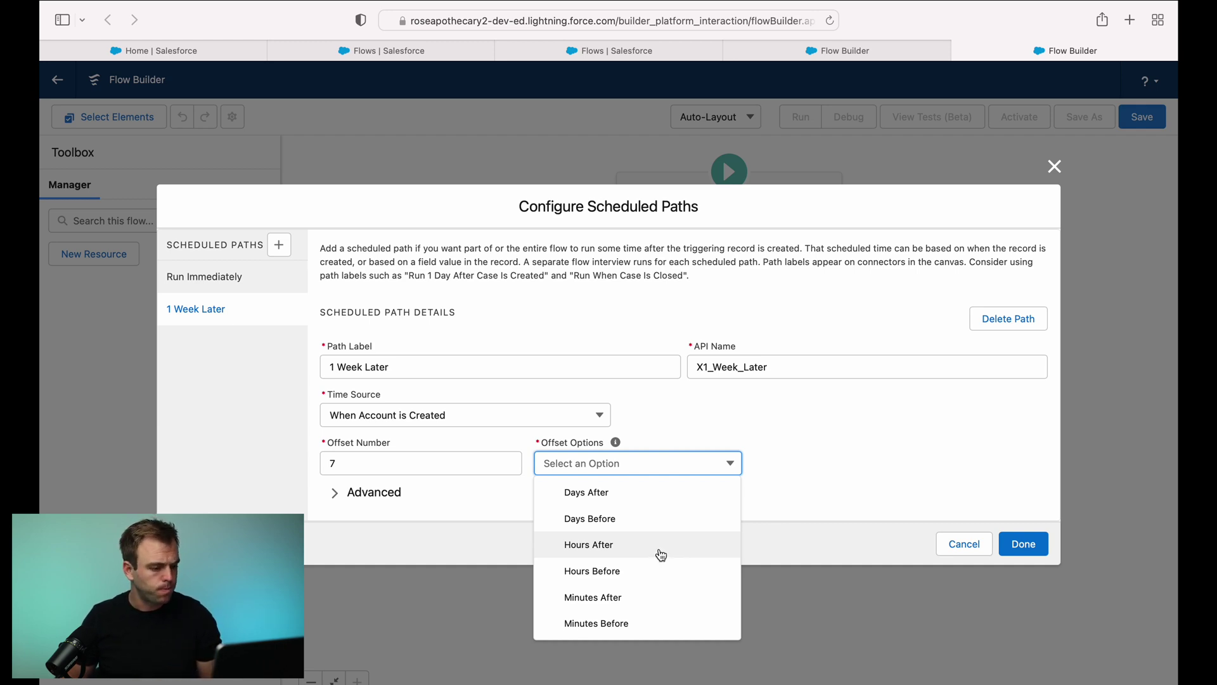
click(710, 491)
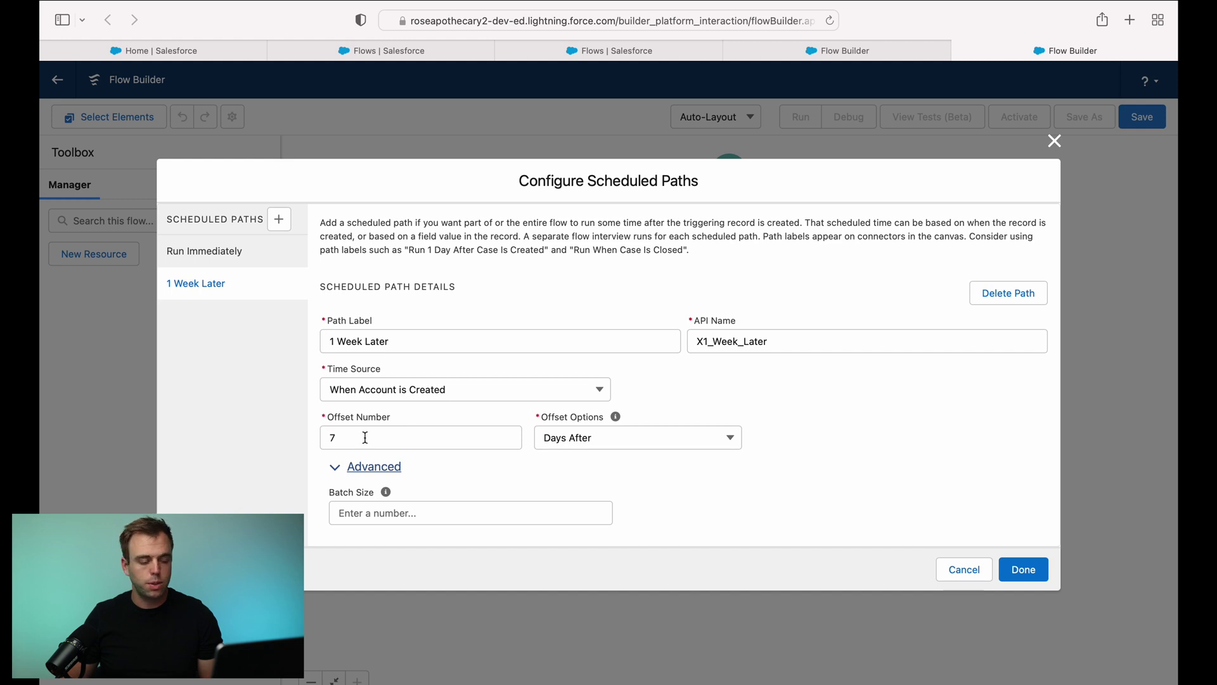
click(338, 472)
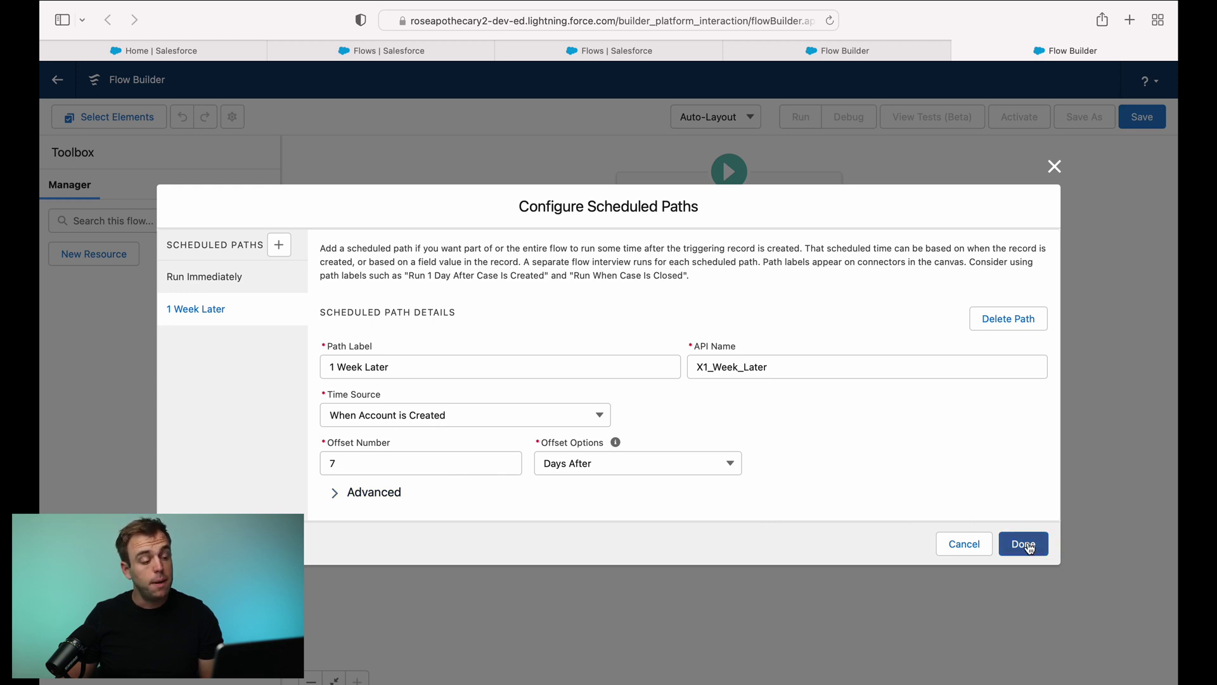
- Add a '30 Days Later' path running 30 Days After Account creation, confirm the paths, and save
click(280, 249)
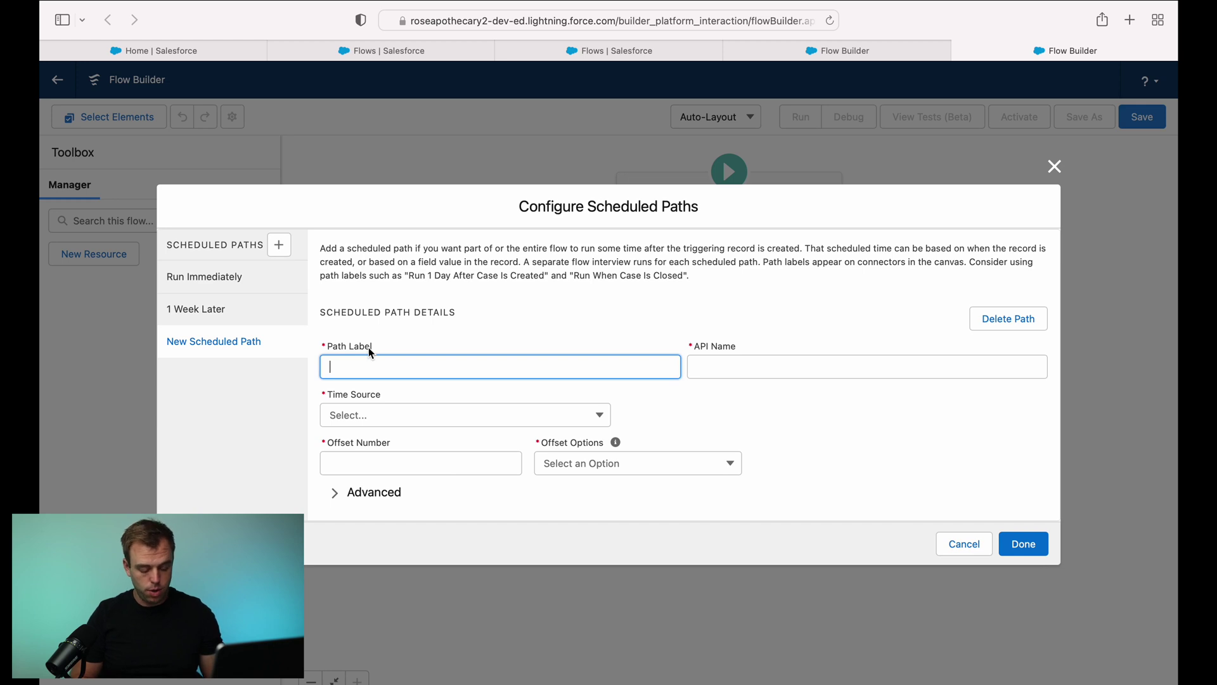
text(30 Days Later)
click(406, 414)
click(406, 448)
click(354, 458)
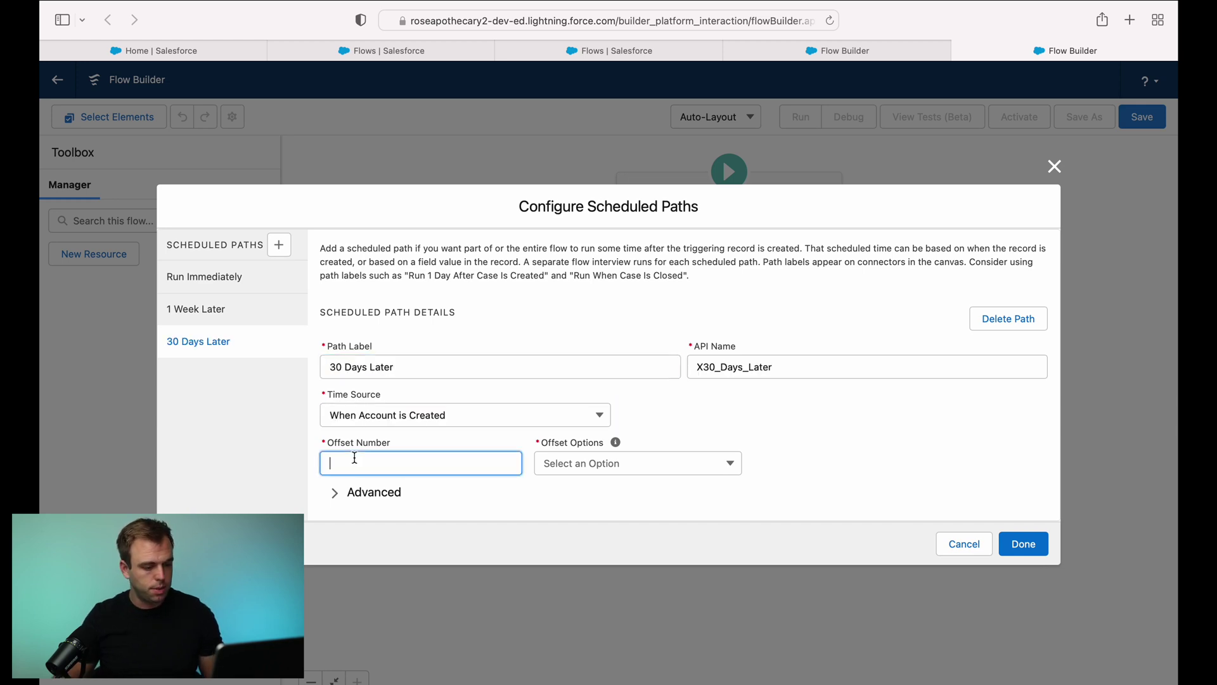
text(30)
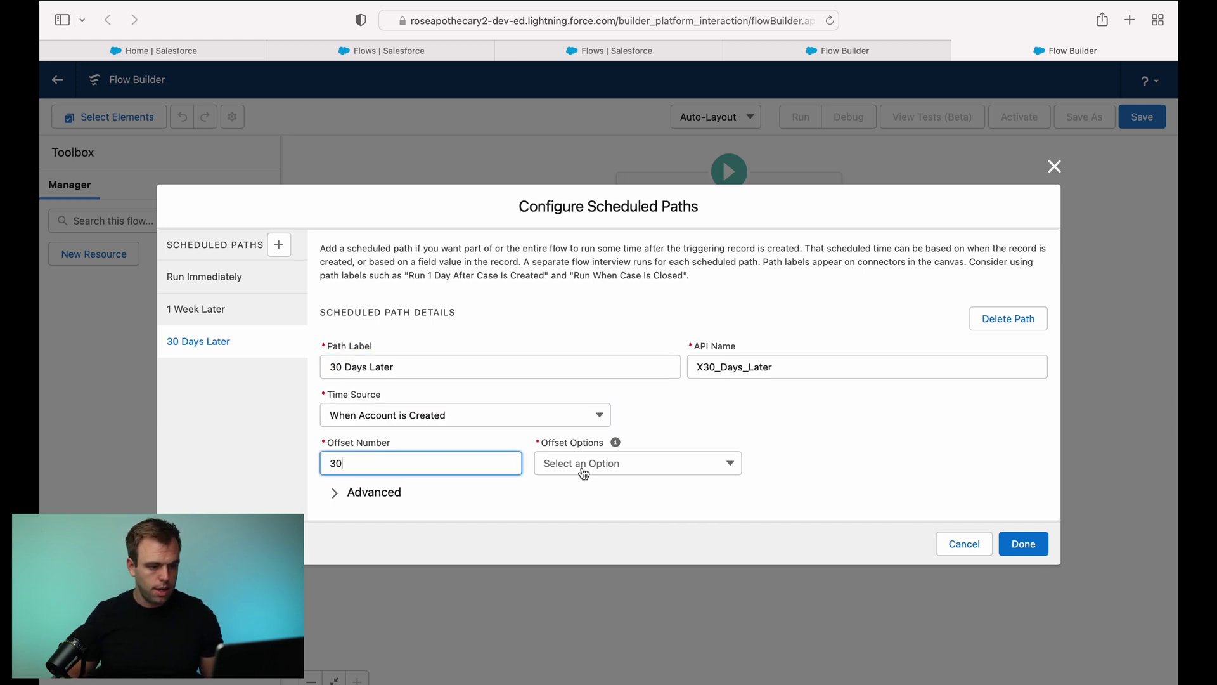
click(583, 464)
click(626, 496)
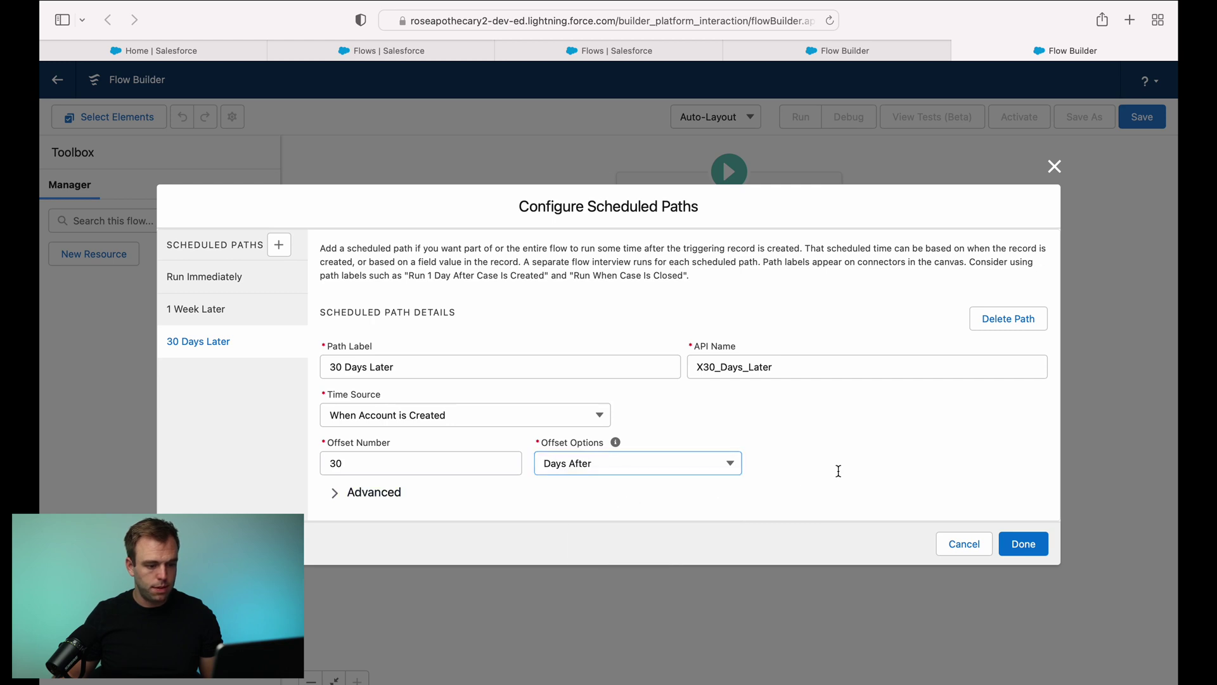
click(1023, 543)
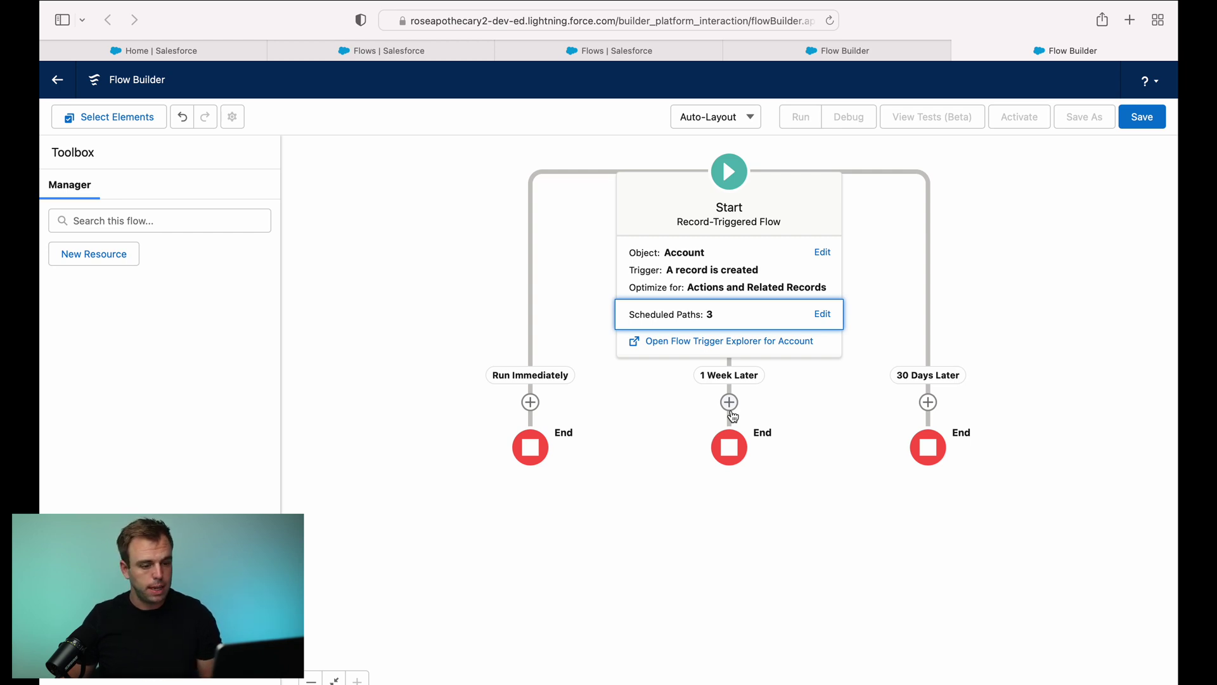
key(super+s)
- Save the flow as 'Test Scheduled Paths' and open Debug with the Path for Debug Run list
click(561, 330)
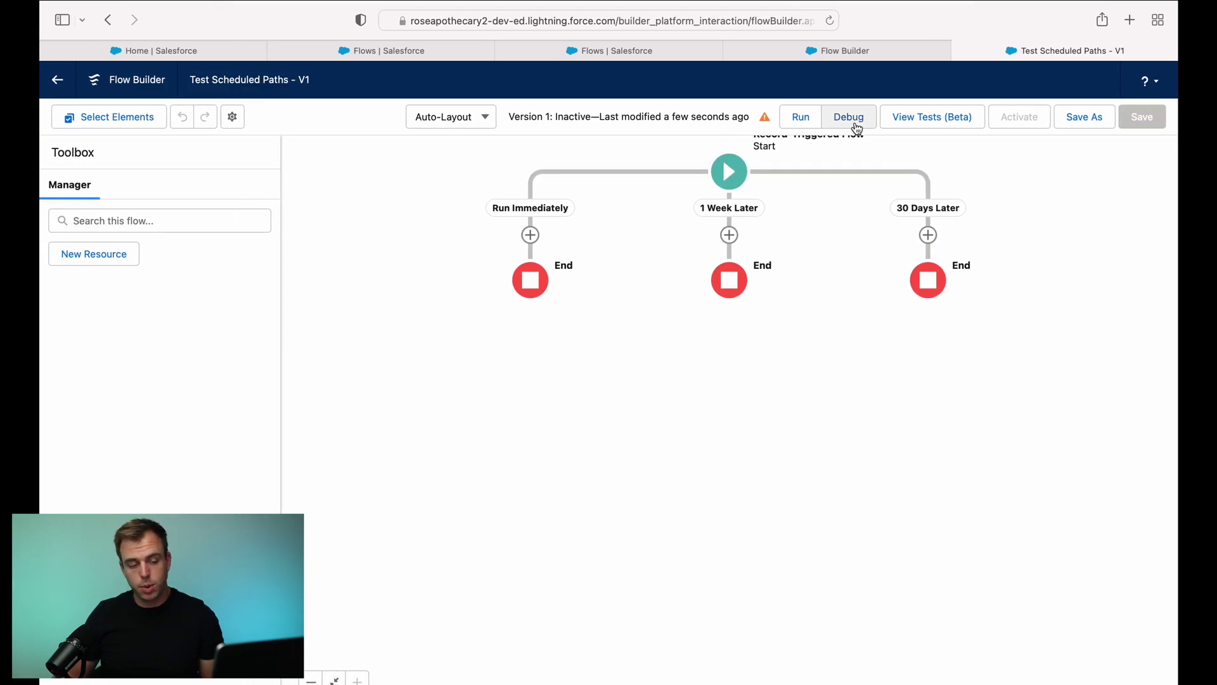
click(856, 122)
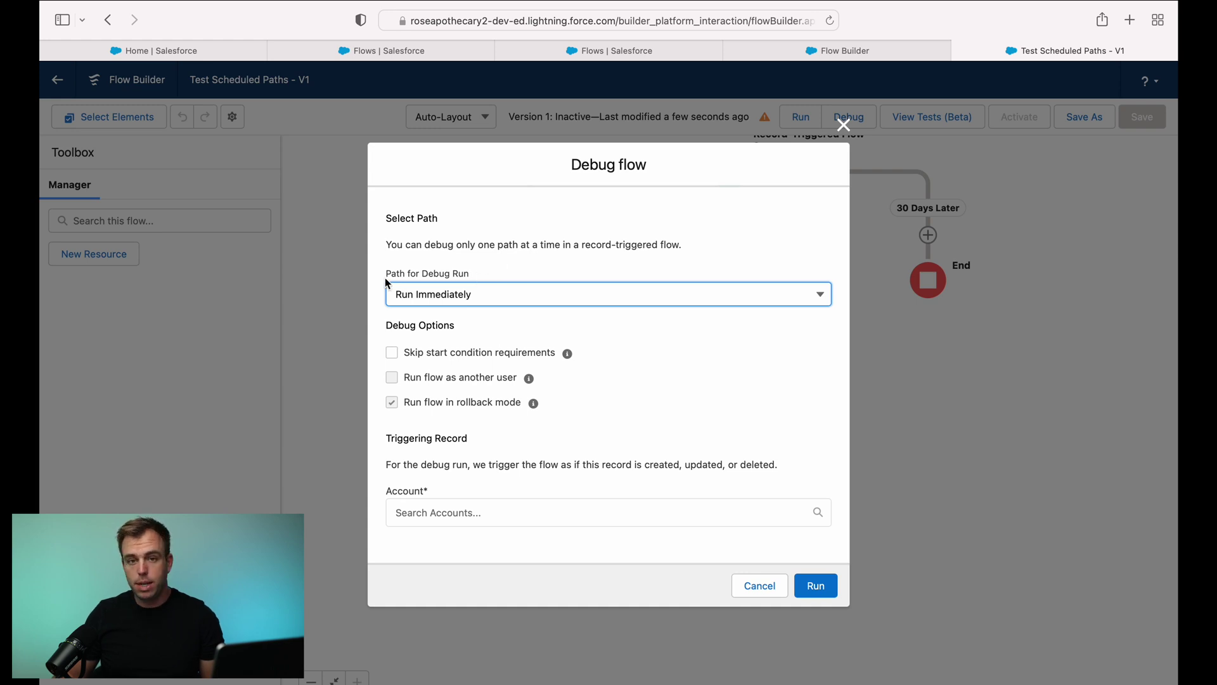
drag(387, 283, 467, 273)
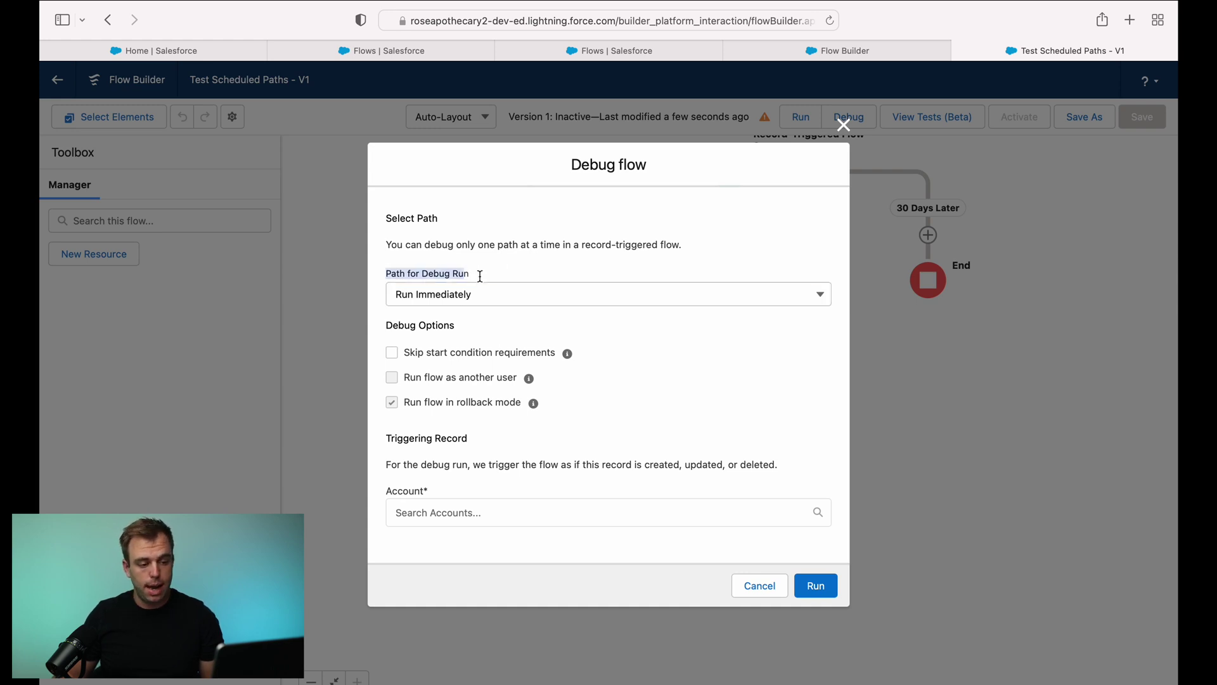
click(685, 298)
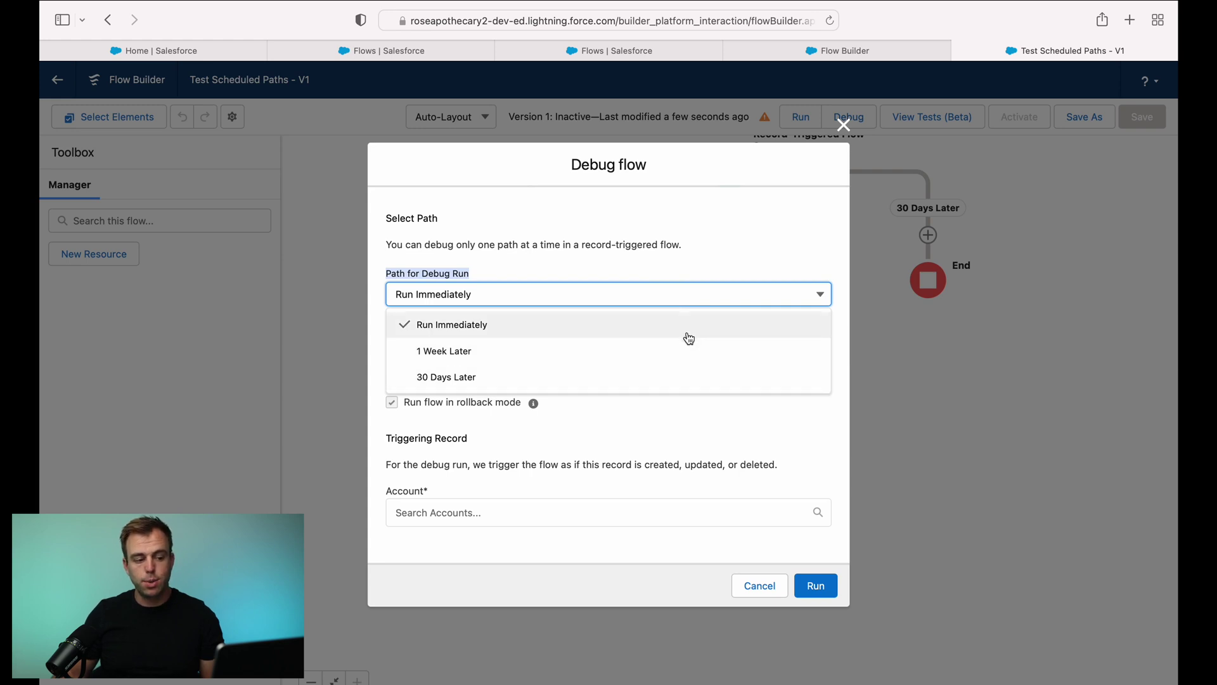